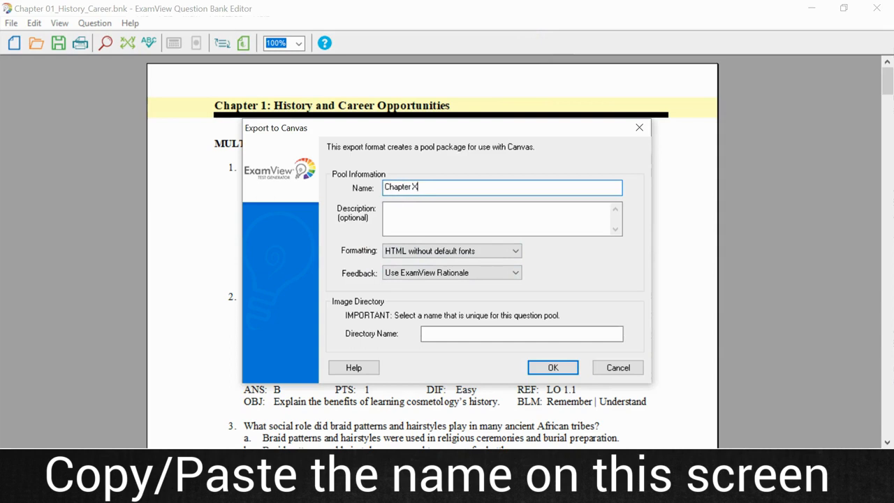
Enter Chapter X as the image directory name for the question pool and confirm the Canvas export.
{"action": "left_click", "coordinate": [539, 333]}
{"action": "type", "text": "Chapter X"}
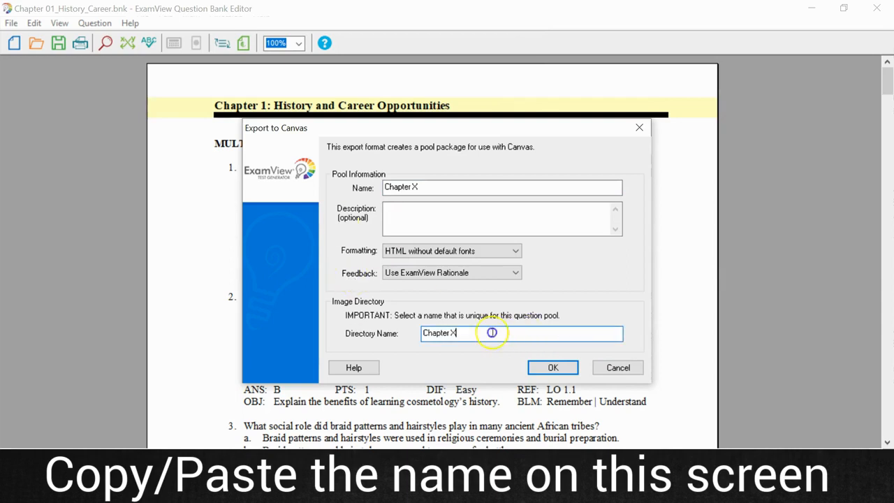
{"action": "left_click_drag", "start_coordinate": [491, 332], "coordinate": [341, 326]}
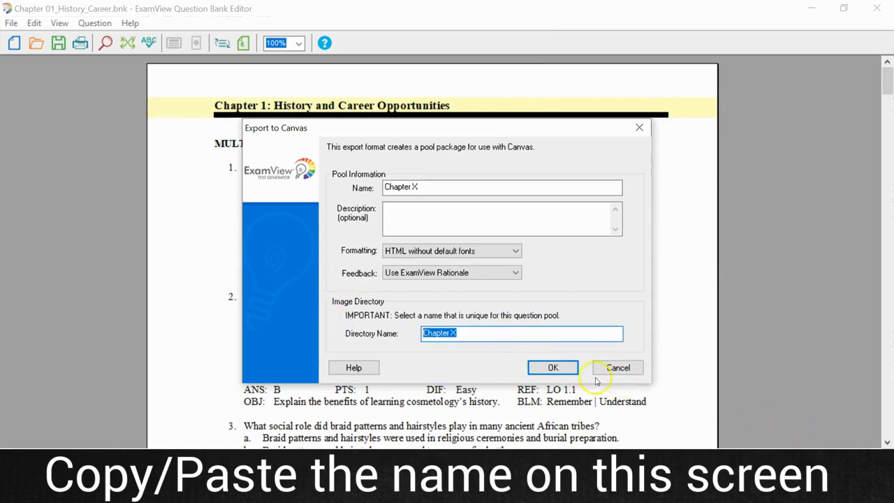
{"action": "left_click", "coordinate": [554, 368]}
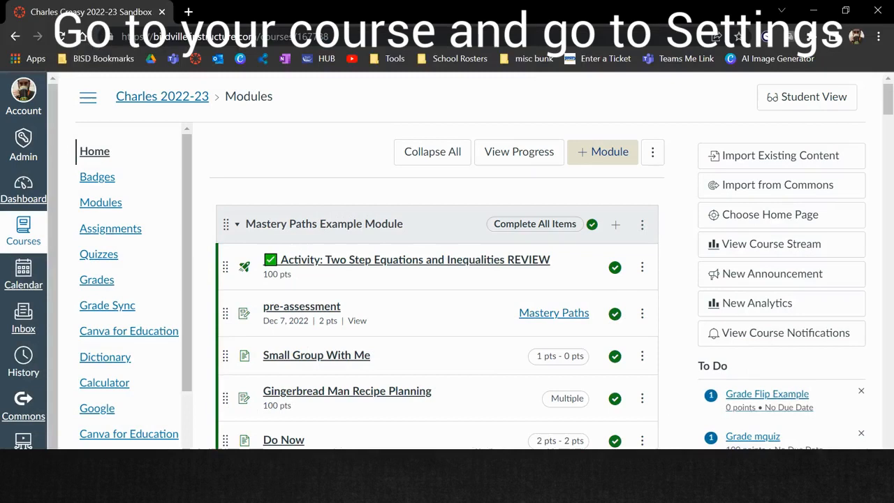
Switch to the Canvas course, open Import Course Content from its settings, and choose Common Cartridge 1.x Package as the content type.
{"action": "left_click_drag", "start_coordinate": [189, 153], "coordinate": [191, 393]}
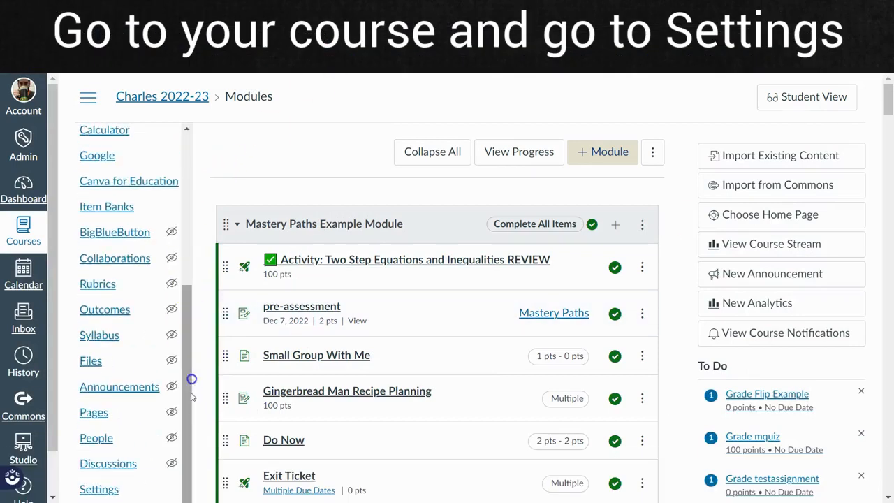
{"action": "left_click", "coordinate": [99, 489]}
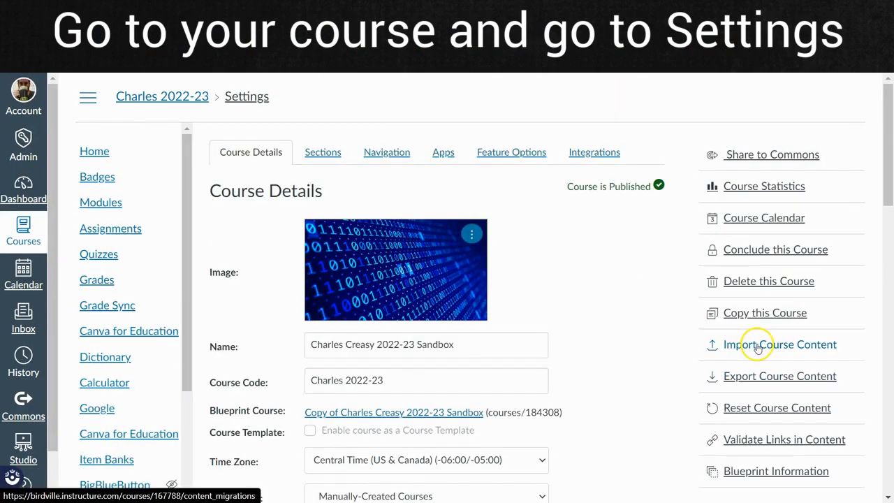
{"action": "left_click", "coordinate": [757, 347]}
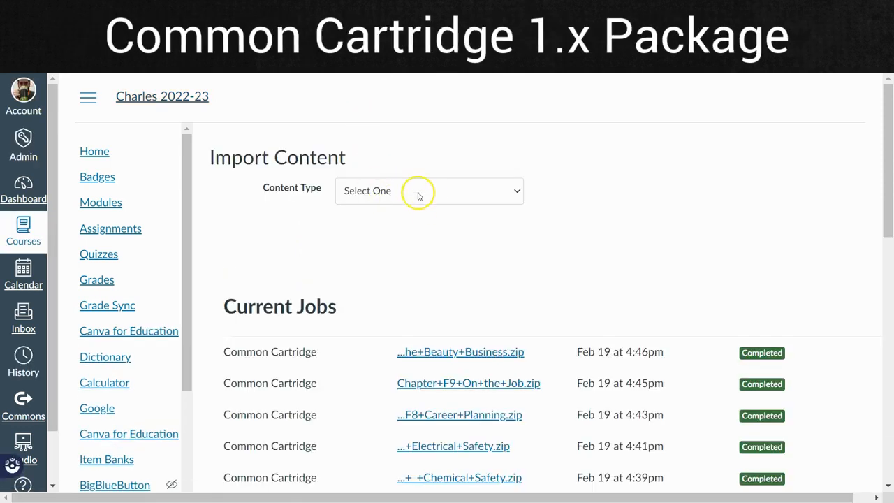
{"action": "left_click", "coordinate": [416, 191]}
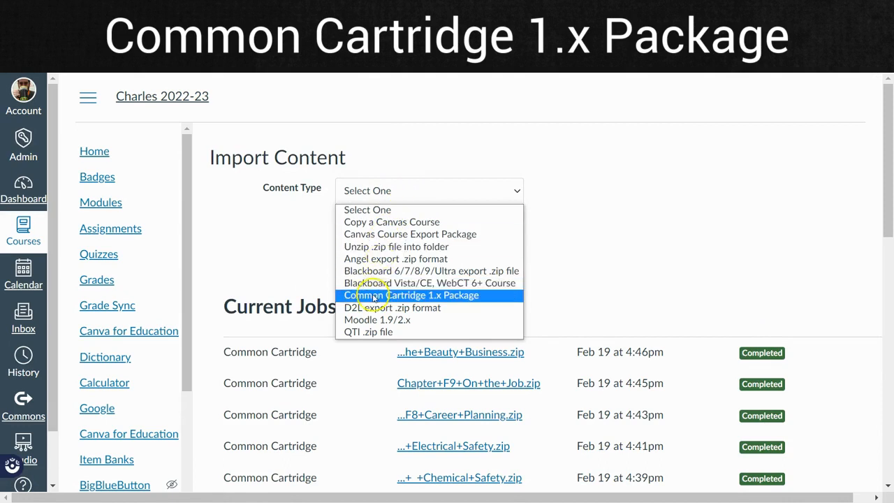
{"action": "left_click", "coordinate": [434, 295]}
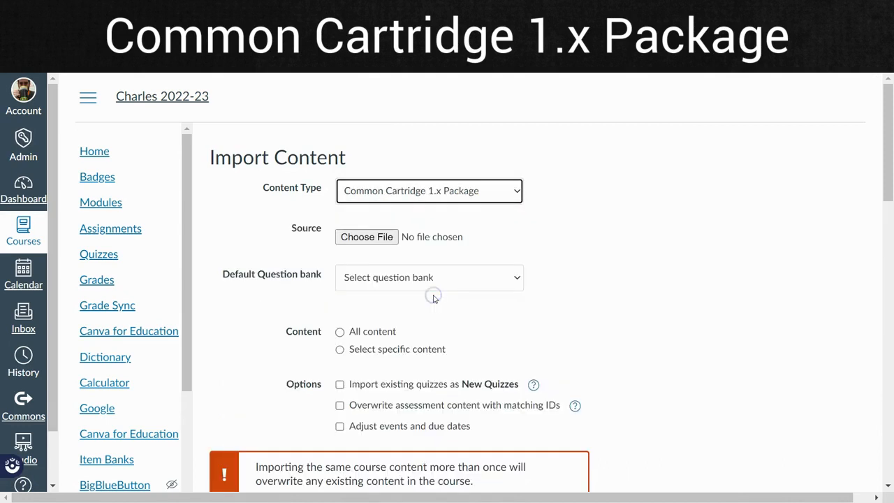
Choose Chapter X.zip as the source file for the content import.
{"action": "left_click", "coordinate": [363, 237]}
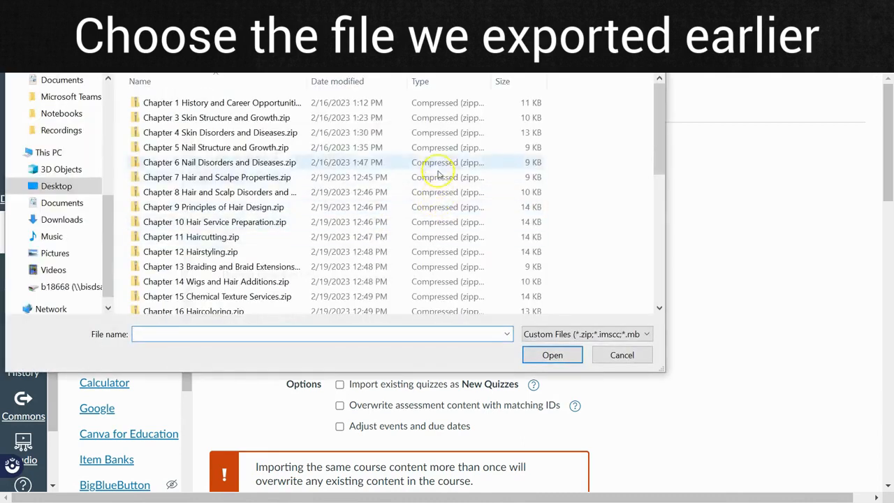
{"action": "scroll", "coordinate": [385, 175], "scroll_direction": "down", "scroll_amount": 7}
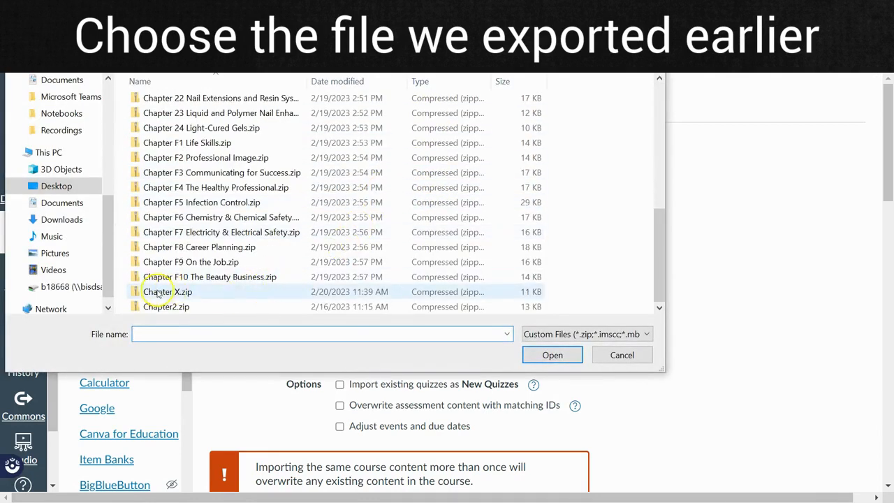
{"action": "left_click", "coordinate": [160, 294]}
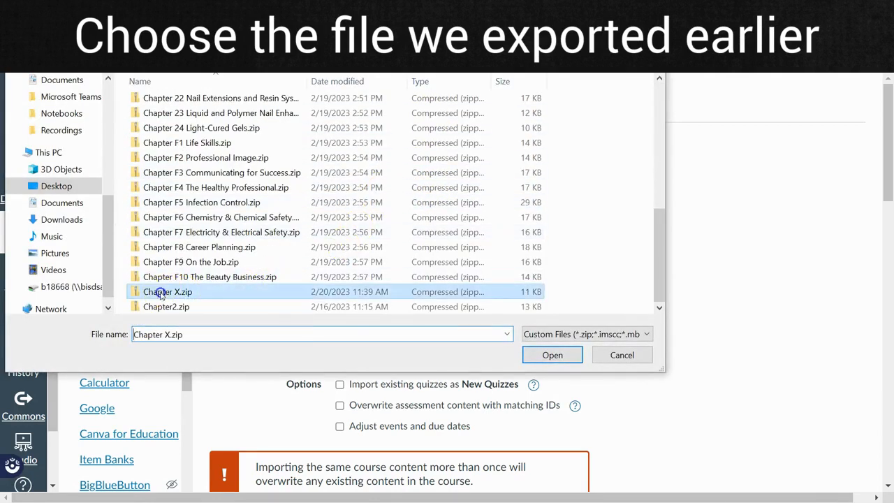
{"action": "left_click", "coordinate": [552, 355]}
{"action": "left_click", "coordinate": [773, 245]}
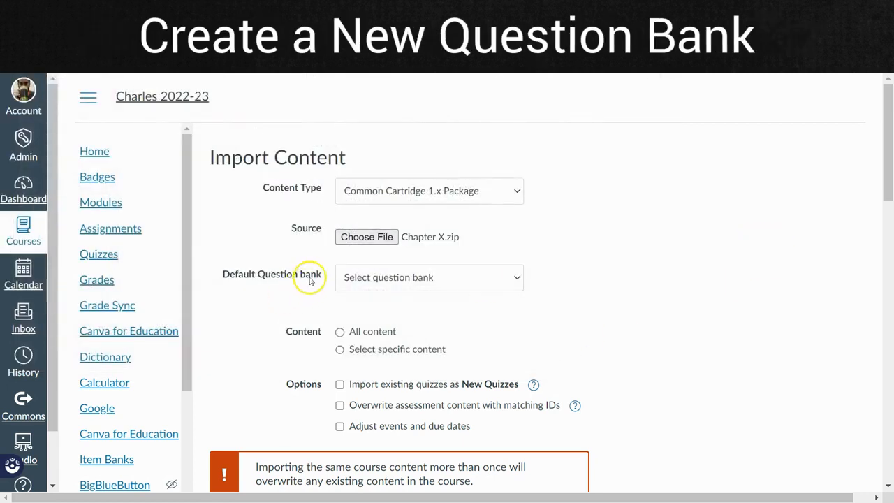
Set the import to create a new default question bank named Chapter X.
{"action": "left_click", "coordinate": [374, 277]}
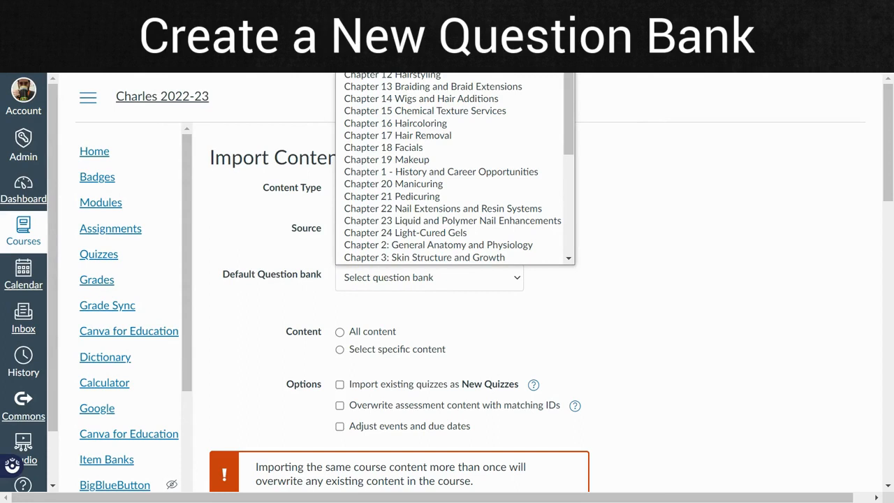
{"action": "left_click", "coordinate": [374, 38]}
{"action": "left_click", "coordinate": [368, 319]}
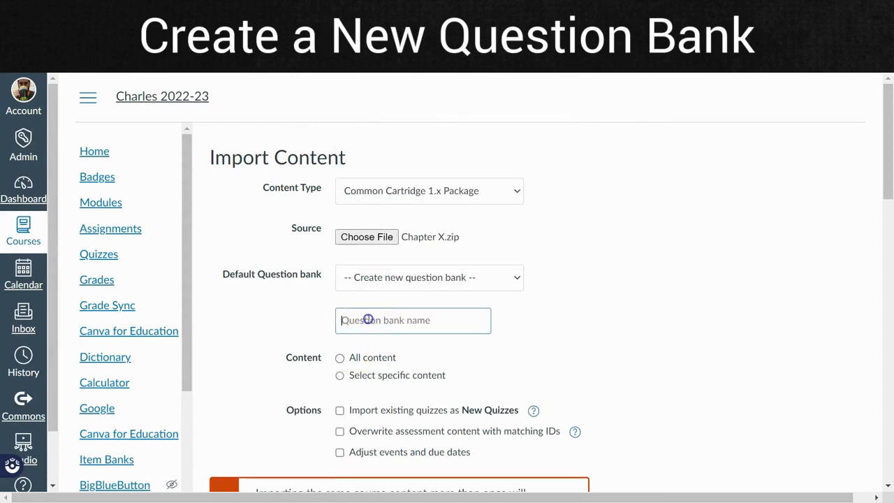
{"action": "left_click", "coordinate": [246, 283]}
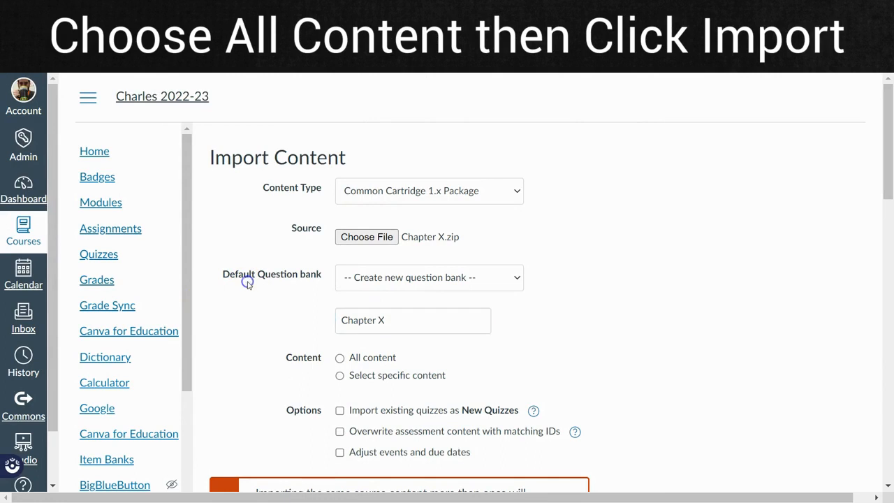
Include all content and run the import of the Chapter X package.
{"action": "scroll", "coordinate": [213, 328], "scroll_direction": "down", "scroll_amount": 5}
{"action": "left_click", "coordinate": [339, 190]}
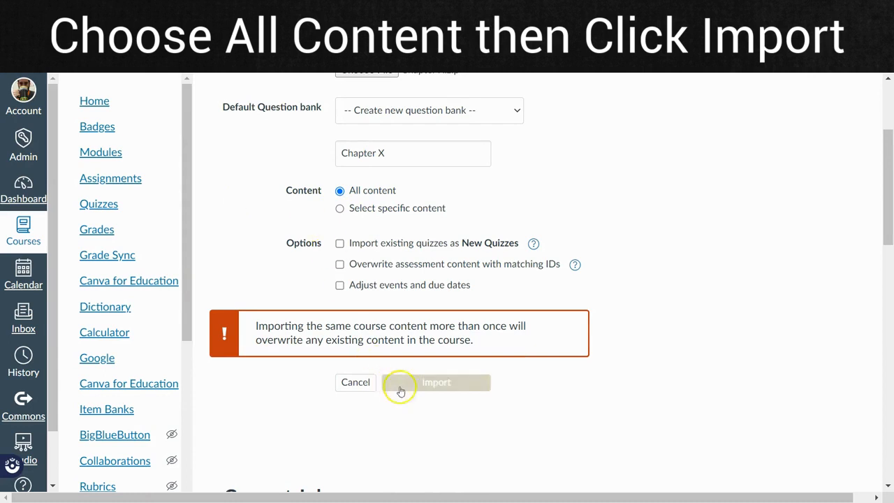
{"action": "left_click", "coordinate": [429, 381]}
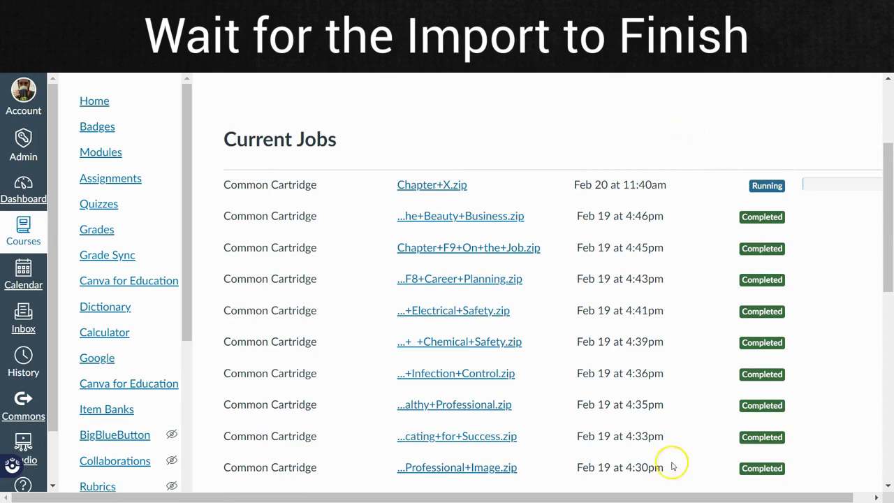
{"action": "key", "text": "ctrl+minus"}
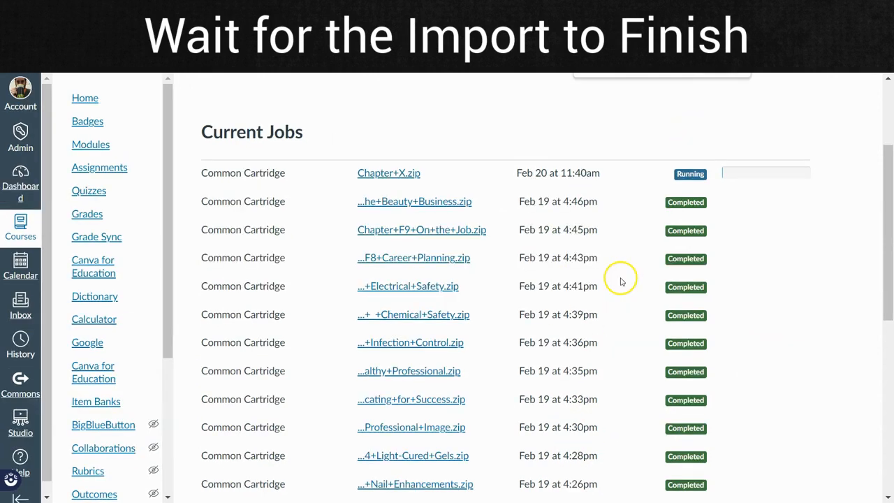
{"action": "left_click", "coordinate": [535, 107]}
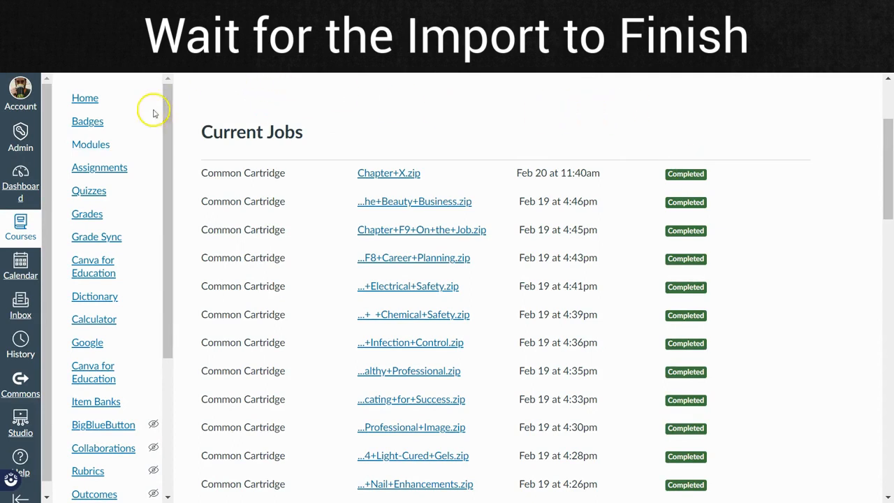
Open the course's quizzes and reset the quiz engine choice.
{"action": "left_click", "coordinate": [91, 195]}
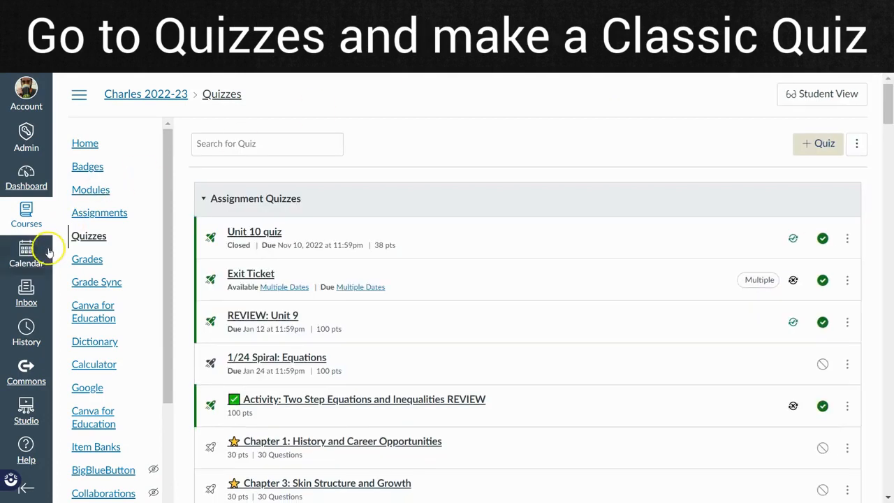
{"action": "left_click", "coordinate": [856, 142]}
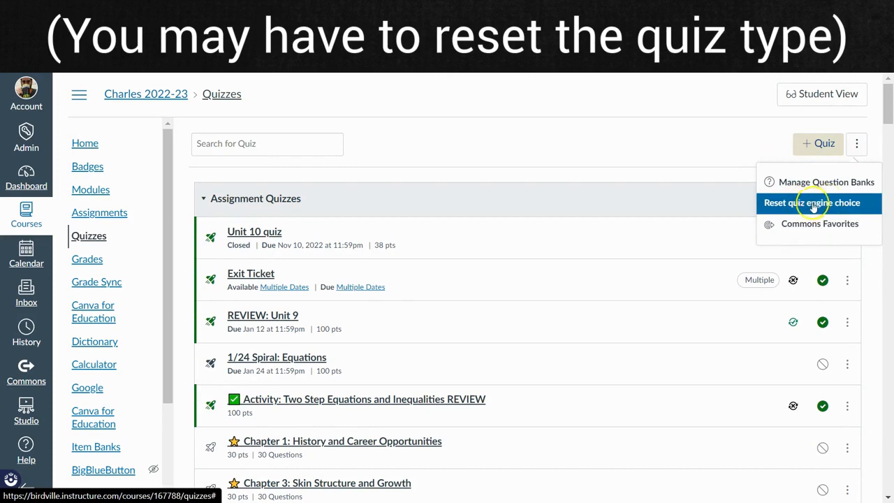
{"action": "left_click", "coordinate": [819, 203]}
Create a new quiz using the Classic Quizzes engine.
{"action": "left_click", "coordinate": [810, 143]}
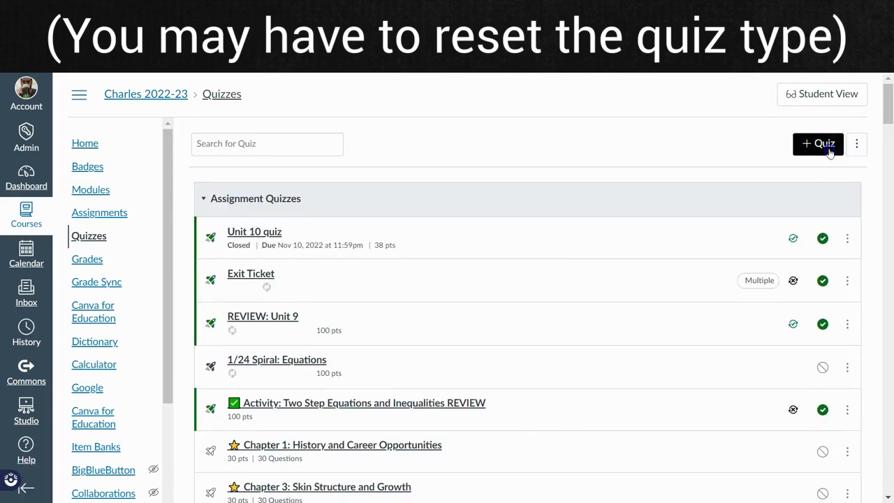
{"action": "left_click", "coordinate": [814, 145]}
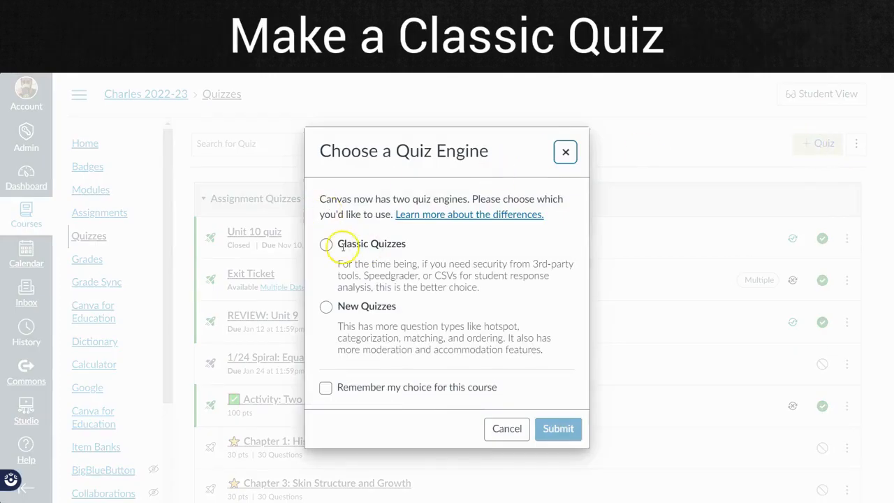
{"action": "left_click", "coordinate": [326, 244]}
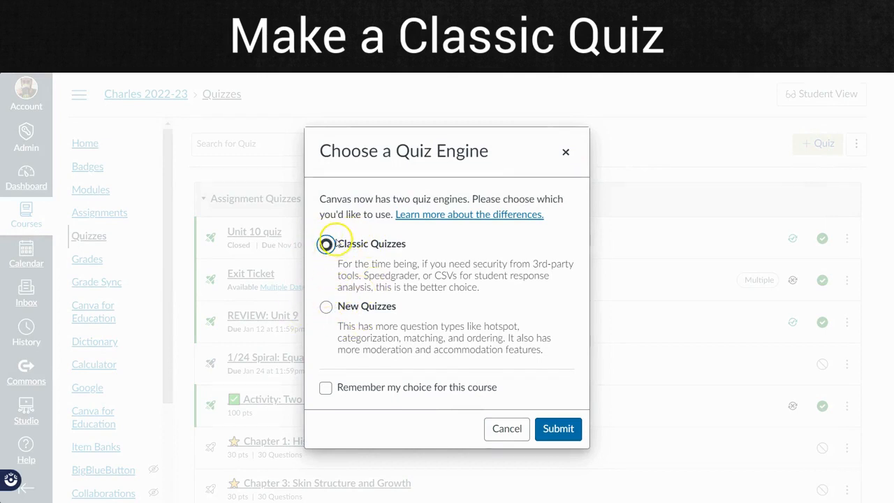
{"action": "left_click", "coordinate": [563, 429]}
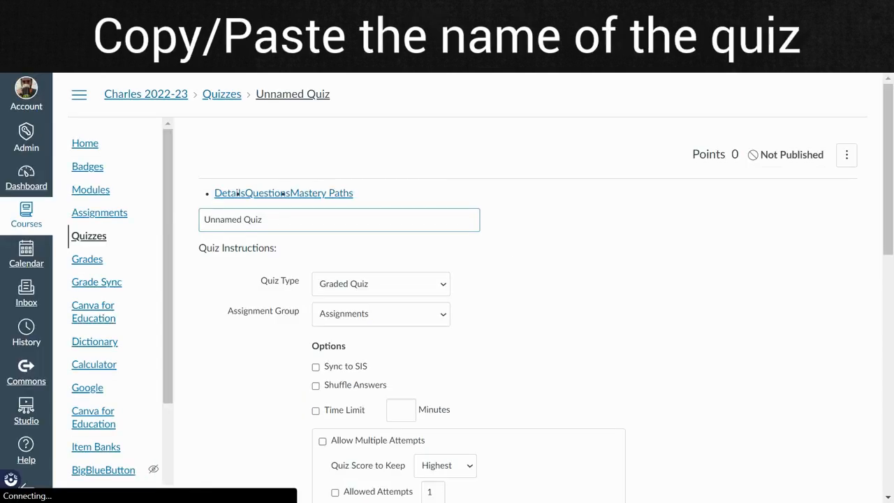
Replace the new quiz's title with Chapter X.
{"action": "left_click", "coordinate": [252, 232]}
{"action": "left_click_drag", "start_coordinate": [275, 234], "coordinate": [183, 231]}
{"action": "type", "text": "Chapter X"}
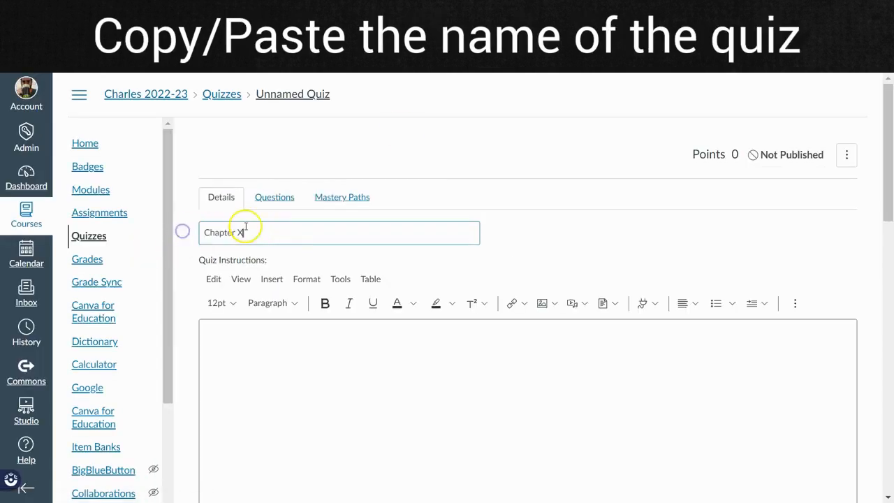
{"action": "left_click", "coordinate": [202, 153]}
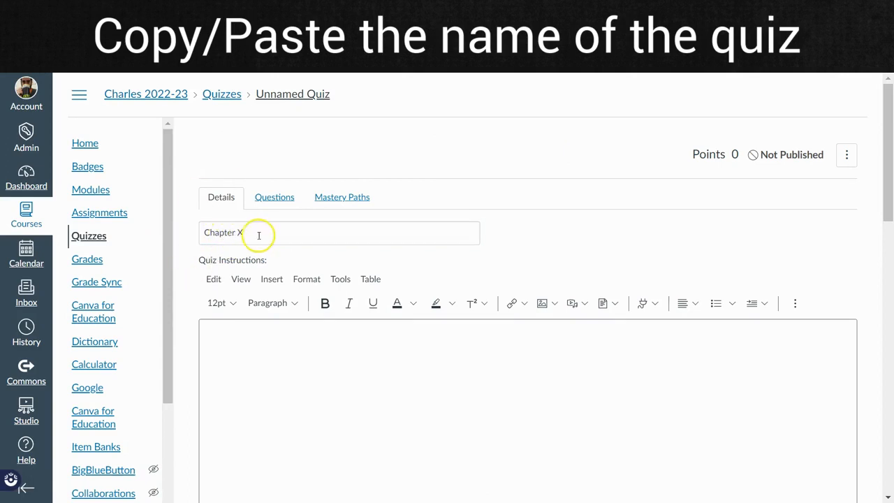
Find existing questions for the quiz and select the Chapter X question bank as their source.
{"action": "left_click", "coordinate": [279, 198]}
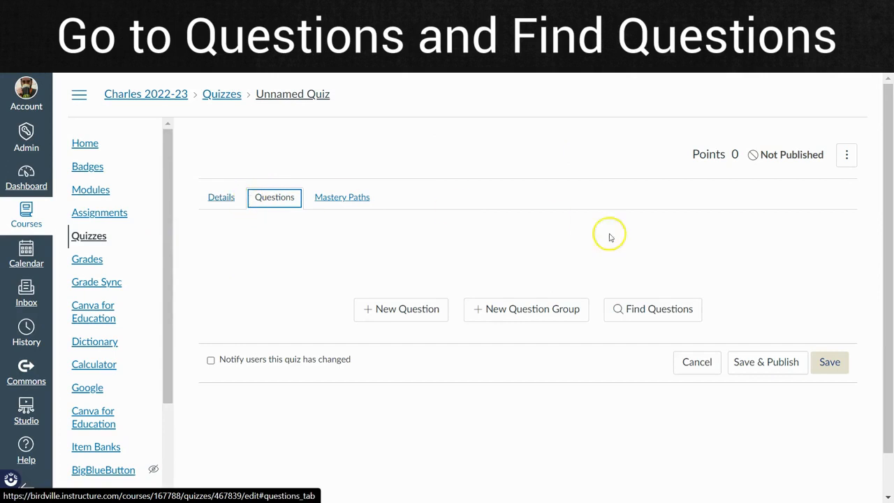
{"action": "left_click", "coordinate": [645, 313]}
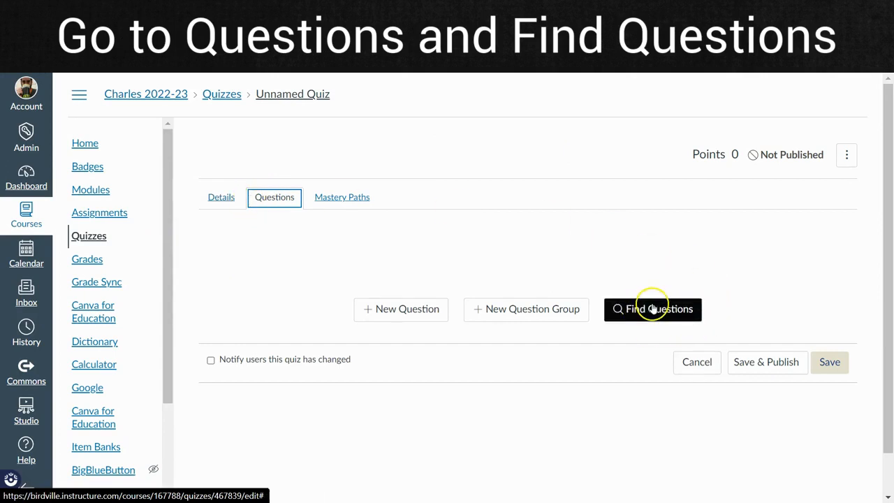
{"action": "left_click", "coordinate": [655, 309]}
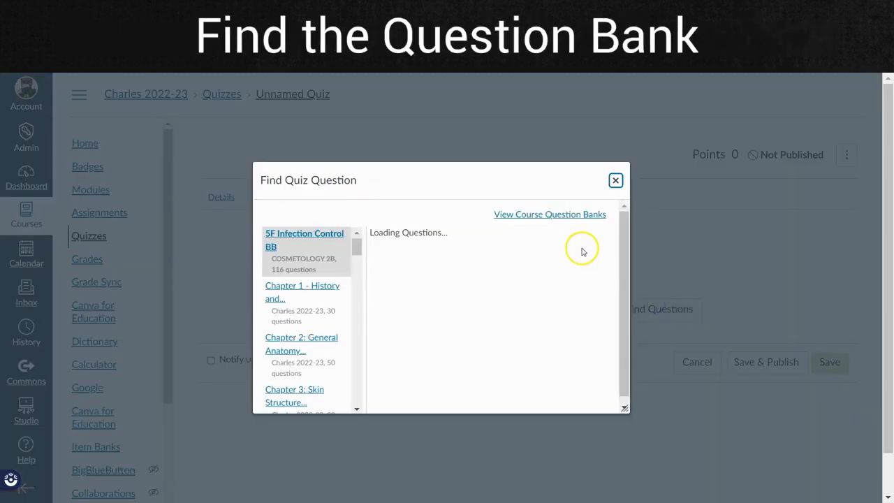
{"action": "left_click_drag", "start_coordinate": [356, 247], "coordinate": [353, 417]}
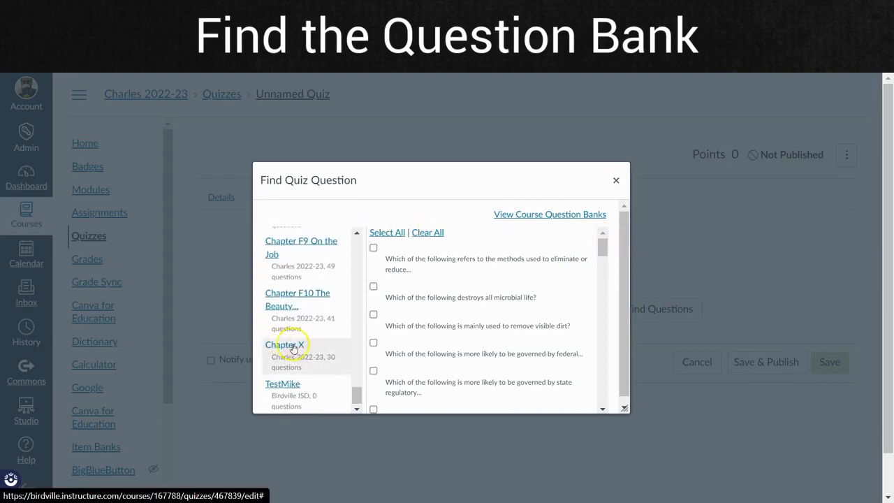
{"action": "left_click", "coordinate": [299, 347]}
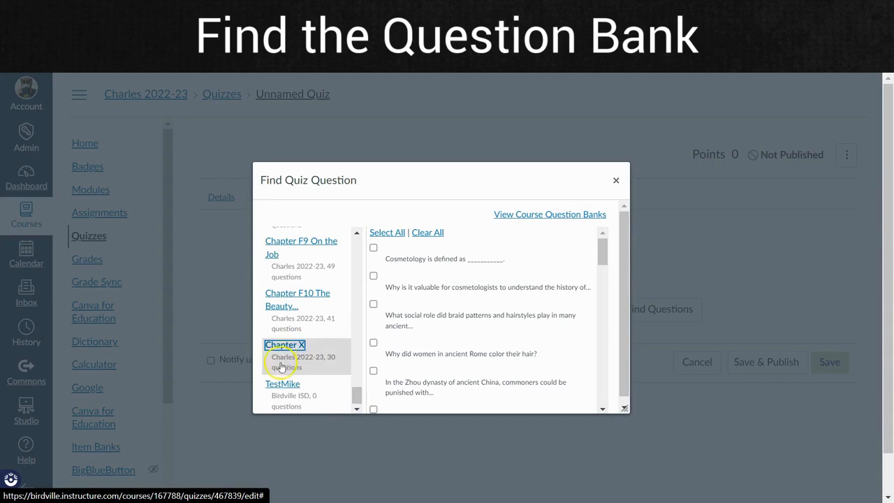
Add all questions from the Chapter X bank to the quiz and save it without publishing.
{"action": "left_click", "coordinate": [391, 233]}
{"action": "left_click_drag", "start_coordinate": [599, 248], "coordinate": [602, 408]}
{"action": "left_click", "coordinate": [410, 398]}
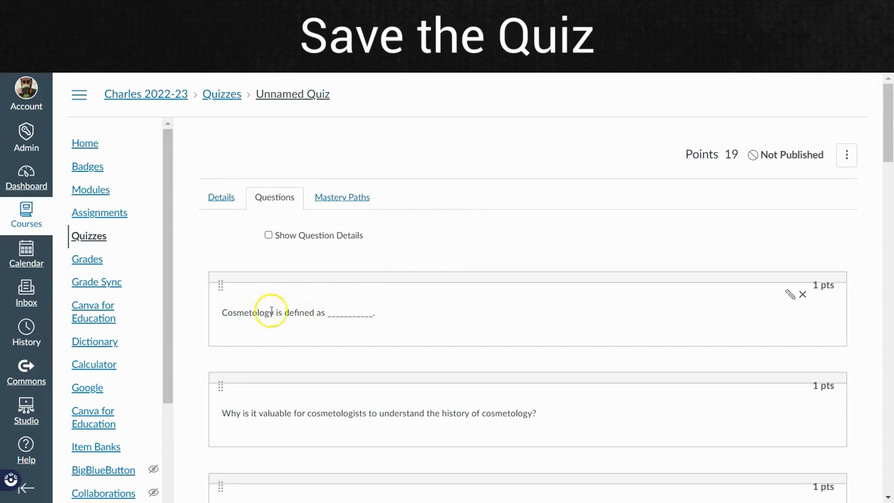
{"action": "left_click_drag", "start_coordinate": [888, 110], "coordinate": [882, 454]}
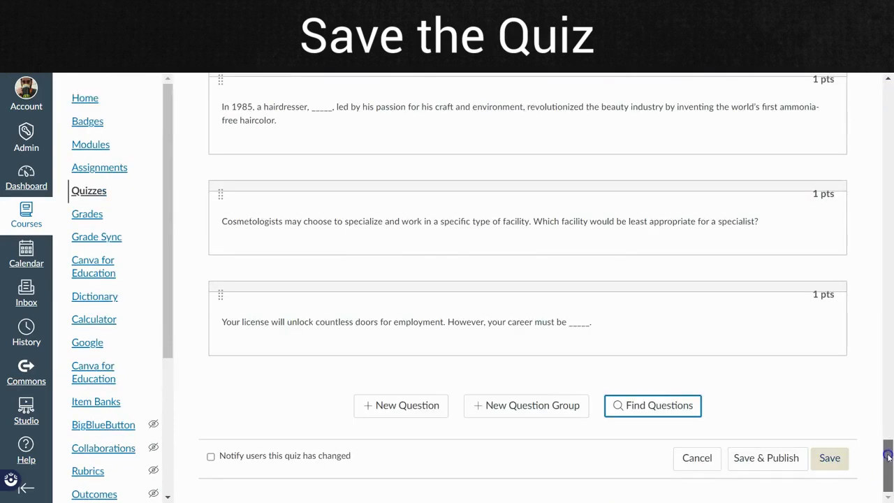
{"action": "left_click", "coordinate": [842, 459]}
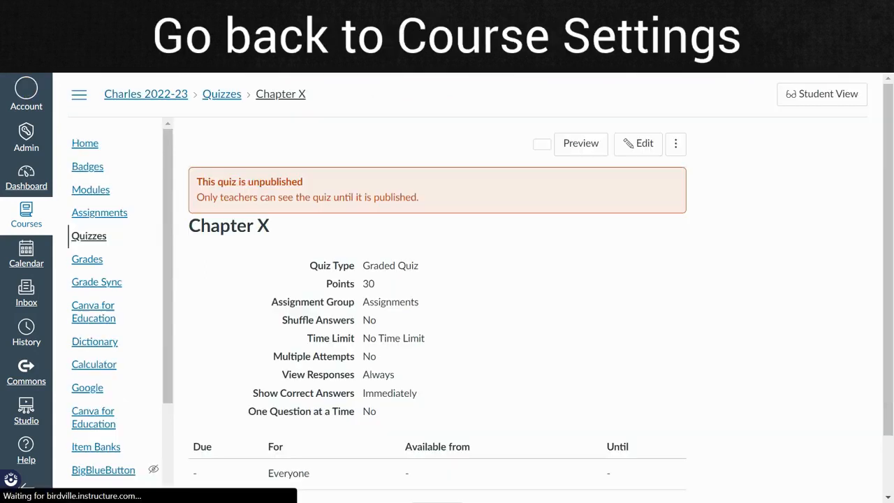
Go to the content exports in the course settings and set the export type to Quiz.
{"action": "left_click_drag", "start_coordinate": [165, 140], "coordinate": [158, 318]}
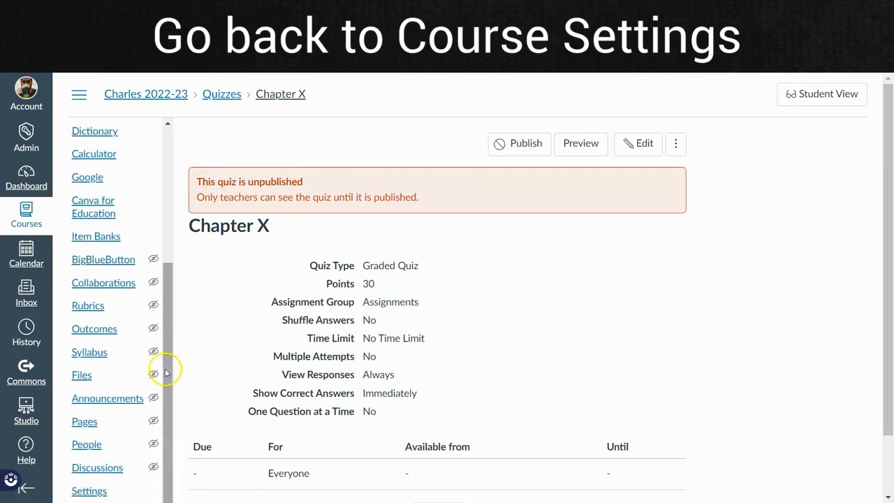
{"action": "left_click", "coordinate": [87, 491]}
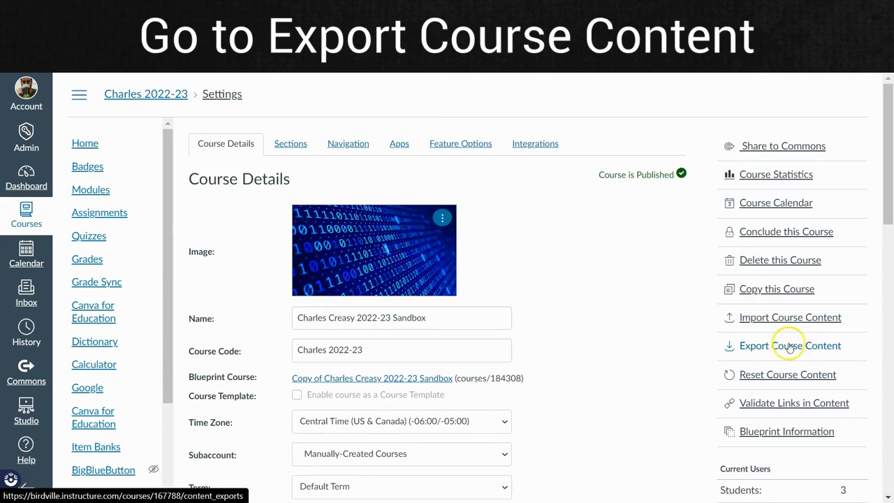
{"action": "left_click", "coordinate": [789, 345]}
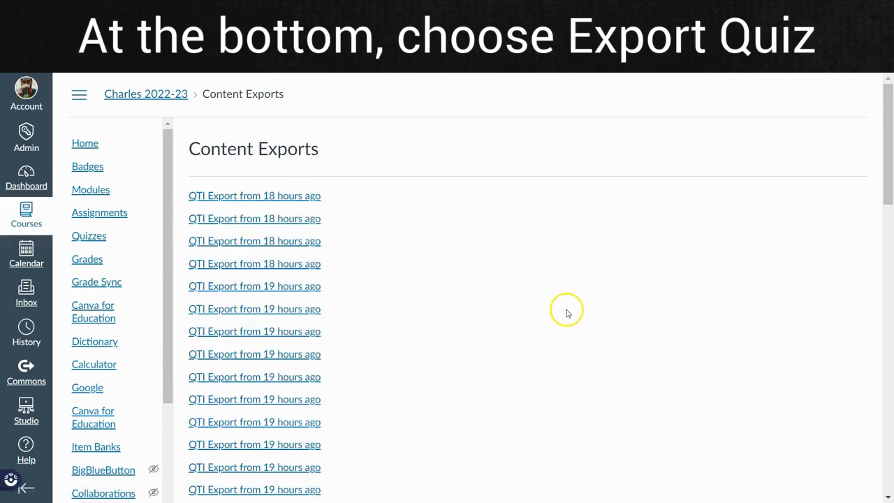
{"action": "scroll", "coordinate": [559, 313], "scroll_direction": "down", "scroll_amount": 15}
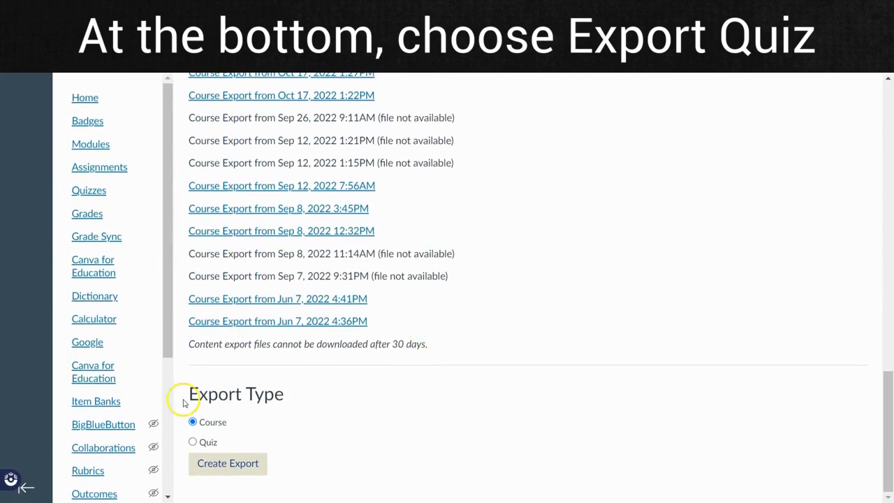
{"action": "left_click", "coordinate": [194, 442]}
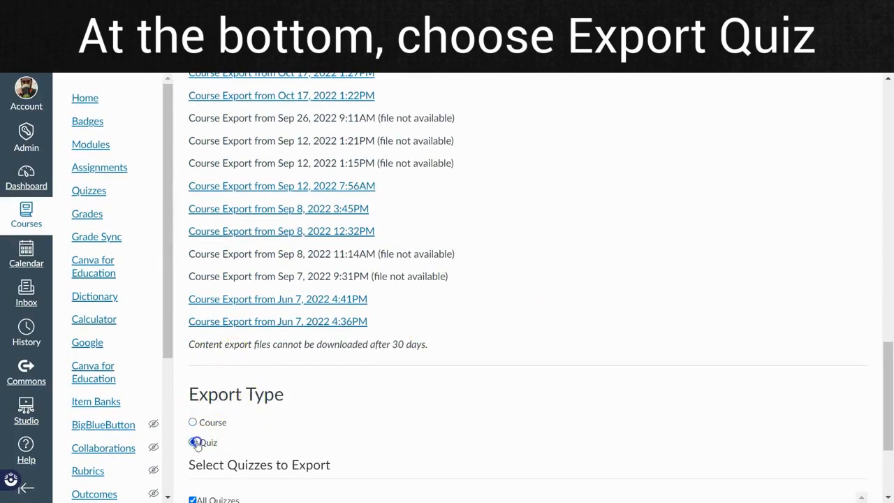
Deselect all quizzes, select only the Chapter X quiz for export, and create the export.
{"action": "scroll", "coordinate": [446, 405], "scroll_direction": "down", "scroll_amount": 3}
{"action": "scroll", "coordinate": [228, 323], "scroll_direction": "down", "scroll_amount": 3}
{"action": "scroll", "coordinate": [258, 404], "scroll_direction": "up", "scroll_amount": 1}
{"action": "scroll", "coordinate": [465, 401], "scroll_direction": "up", "scroll_amount": 2}
{"action": "scroll", "coordinate": [876, 298], "scroll_direction": "down", "scroll_amount": 3}
{"action": "scroll", "coordinate": [851, 378], "scroll_direction": "up", "scroll_amount": 5}
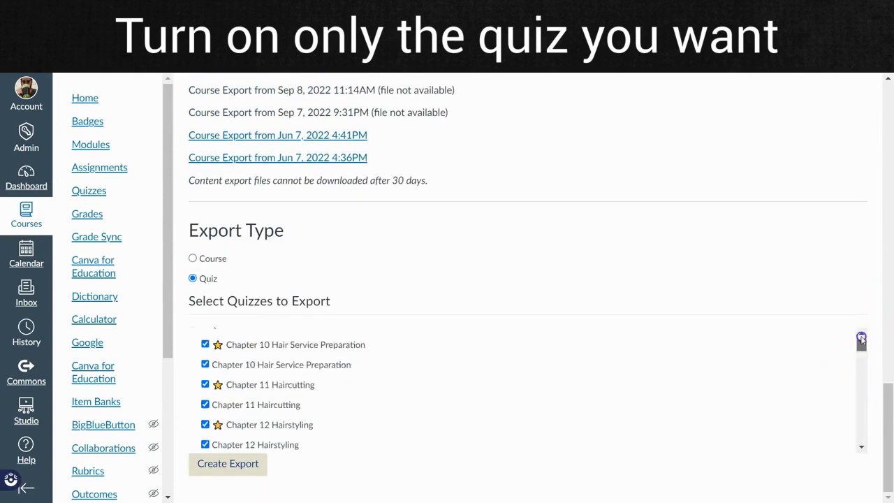
{"action": "left_click", "coordinate": [194, 336]}
{"action": "left_click_drag", "start_coordinate": [861, 343], "coordinate": [862, 434]}
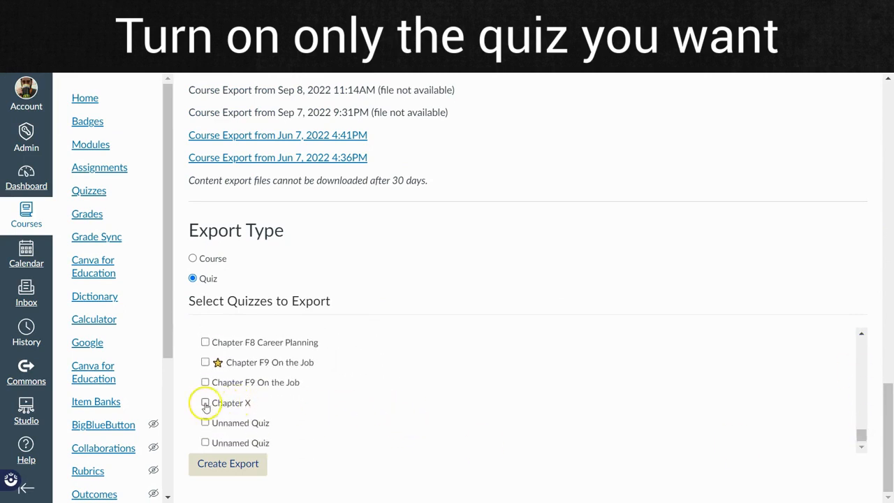
{"action": "left_click", "coordinate": [226, 465]}
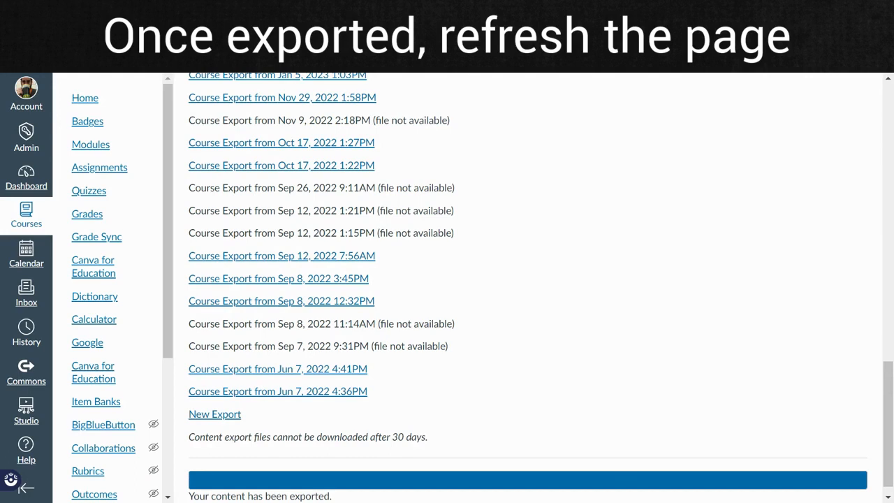
Refresh the content exports page and download the newest QTI export file.
{"action": "key", "text": "F5"}
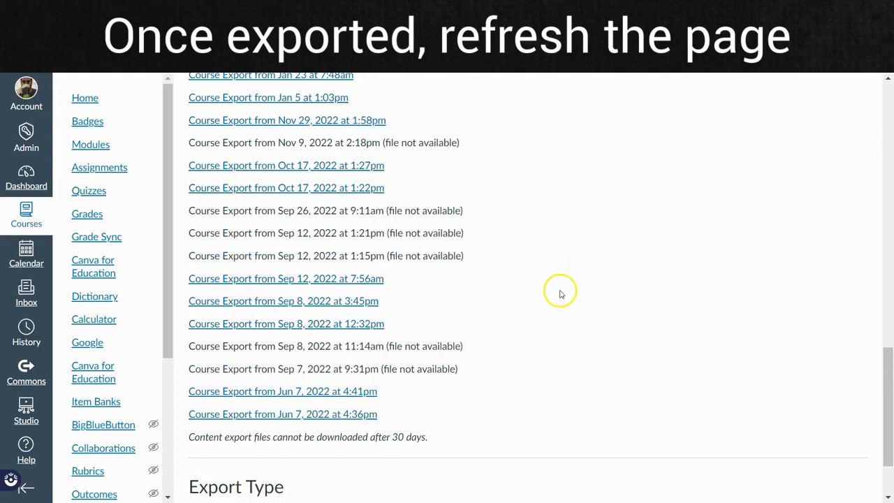
{"action": "scroll", "coordinate": [561, 287], "scroll_direction": "up", "scroll_amount": 15}
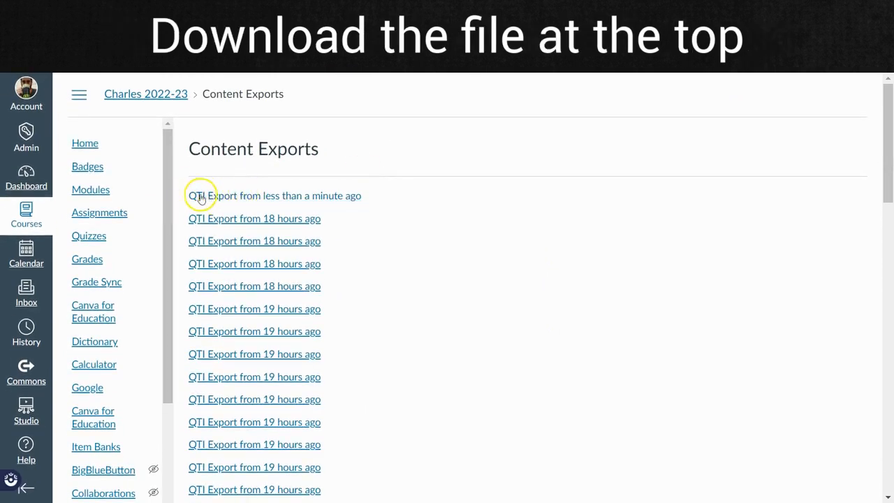
{"action": "left_click", "coordinate": [323, 197]}
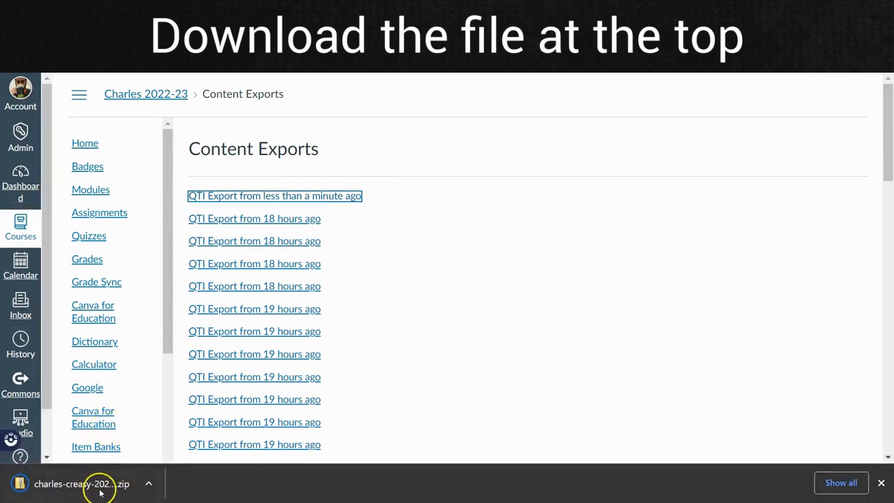
{"action": "left_click", "coordinate": [267, 161]}
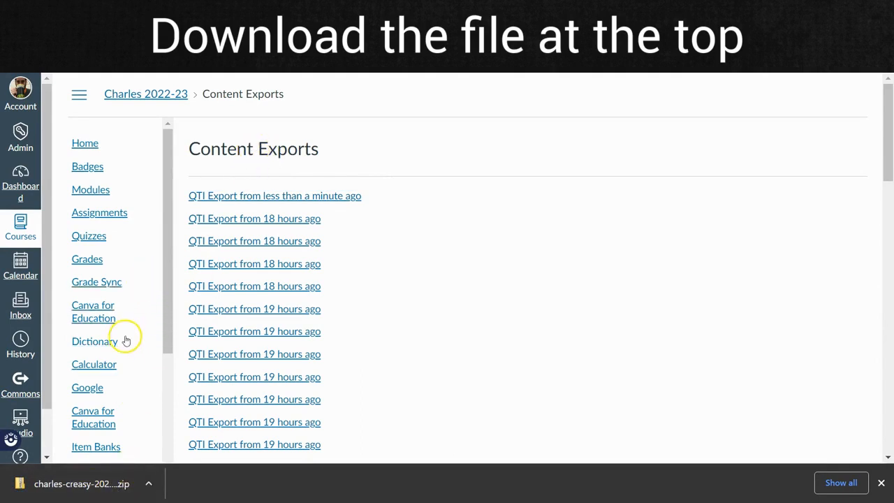
Go to the course's item banks and create a new bank named Chapter X.
{"action": "scroll", "coordinate": [120, 347], "scroll_direction": "down", "scroll_amount": 2}
{"action": "left_click", "coordinate": [88, 347]}
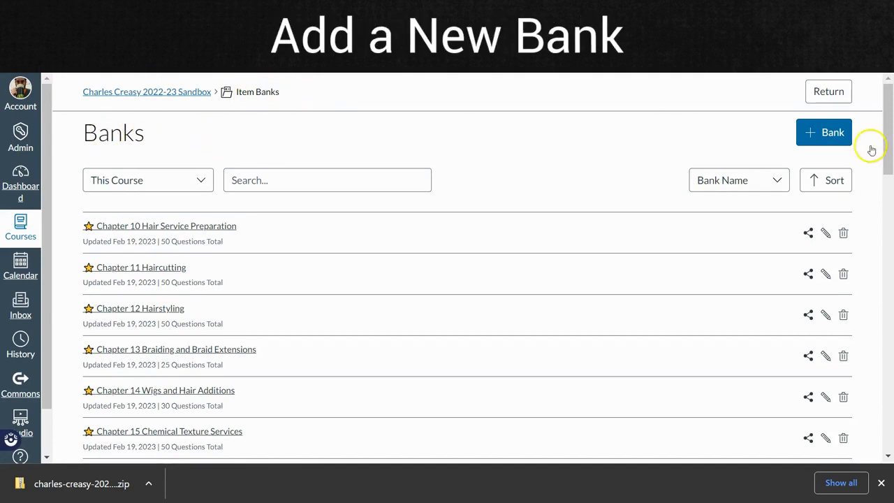
{"action": "left_click", "coordinate": [822, 135]}
{"action": "left_click", "coordinate": [447, 283]}
{"action": "type", "text": "Chapter X"}
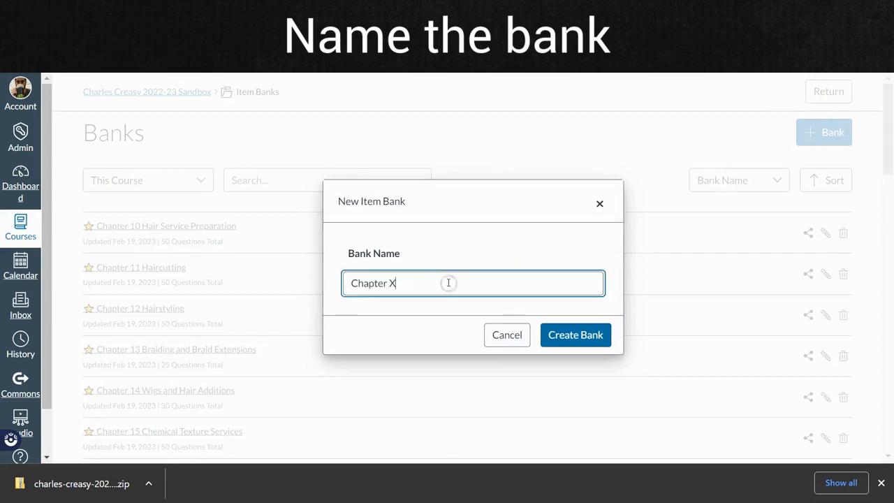
{"action": "left_click", "coordinate": [580, 335]}
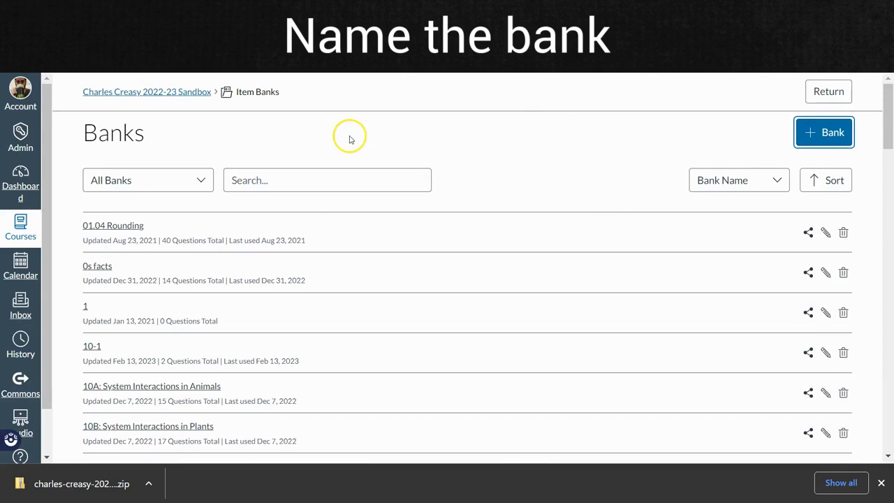
Search the item banks for Chapter X and open the matching bank.
{"action": "left_click", "coordinate": [286, 179]}
{"action": "type", "text": "Chapter X"}
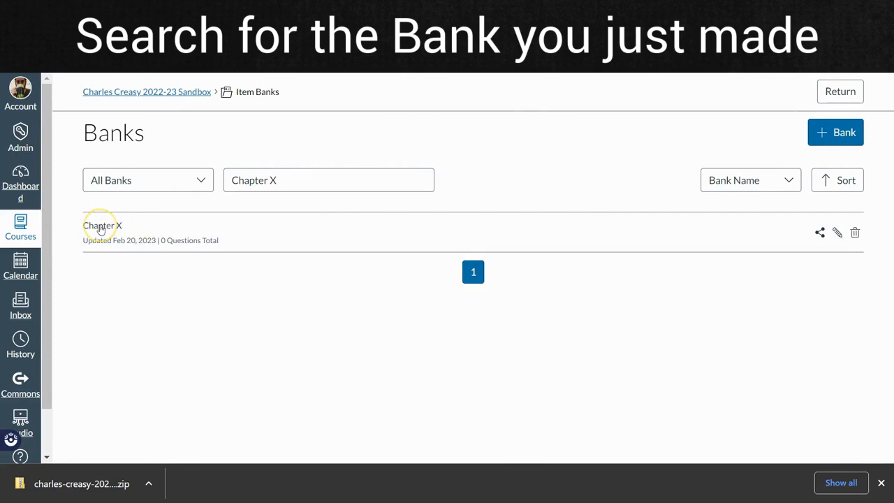
{"action": "left_click", "coordinate": [102, 226]}
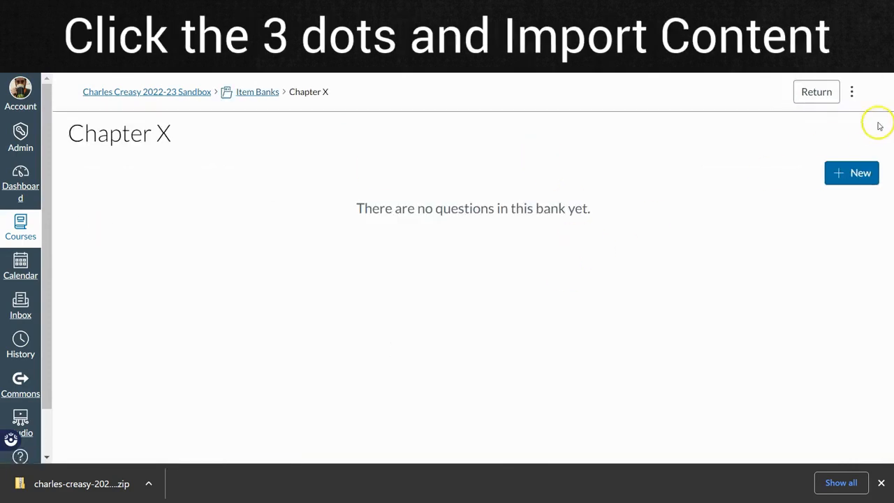